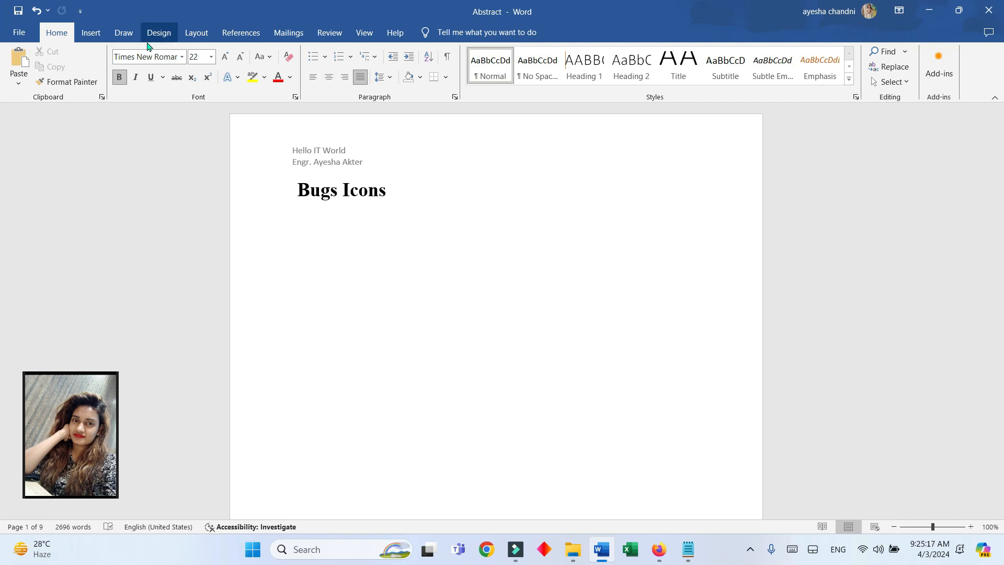
Step: Insert the first five icons of the Bugs category, from the first beetle to the grasshopper, at the cursor in the heading
{"action": "left_click", "coordinate": [94, 36]}
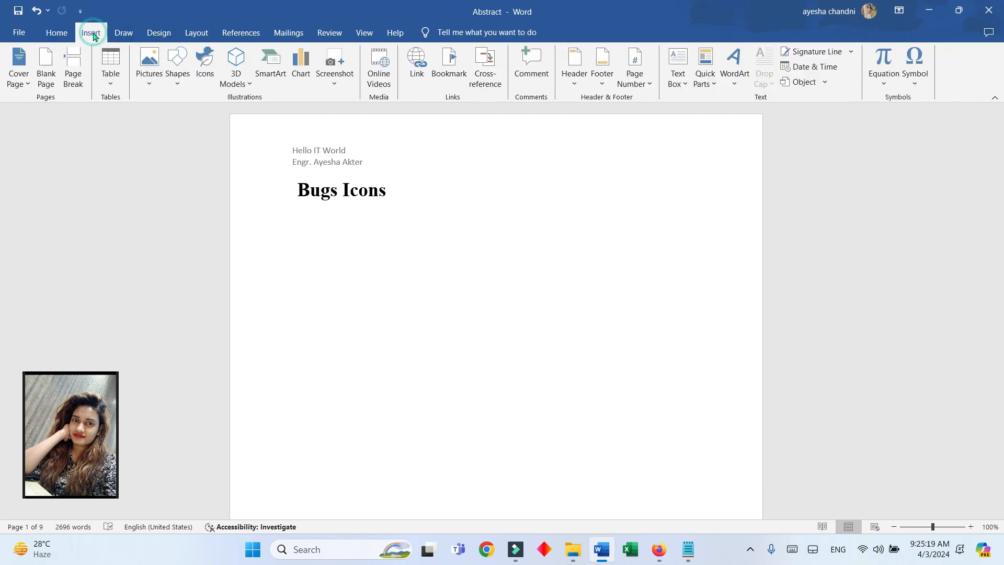
{"action": "left_click", "coordinate": [206, 78]}
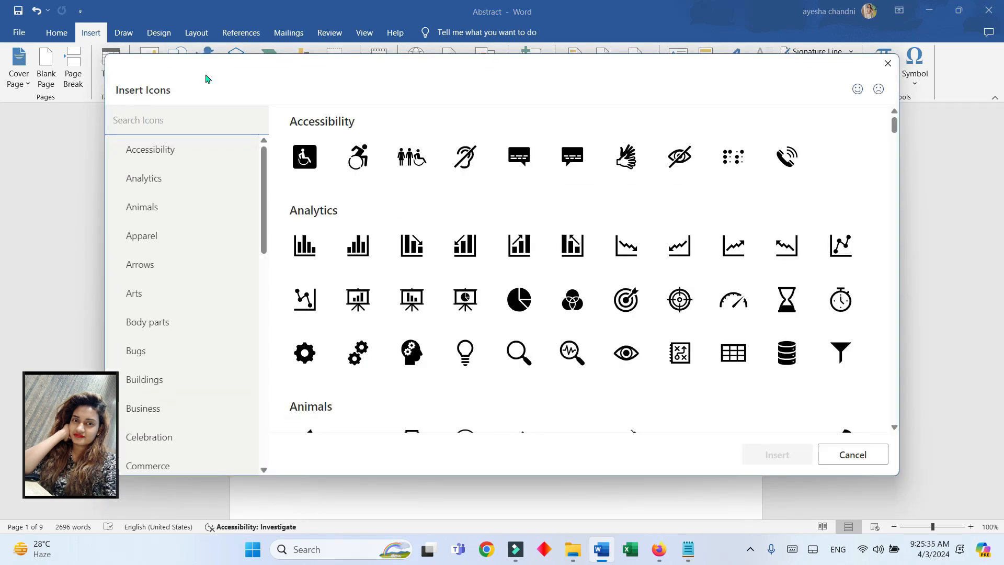
{"action": "left_click", "coordinate": [150, 359]}
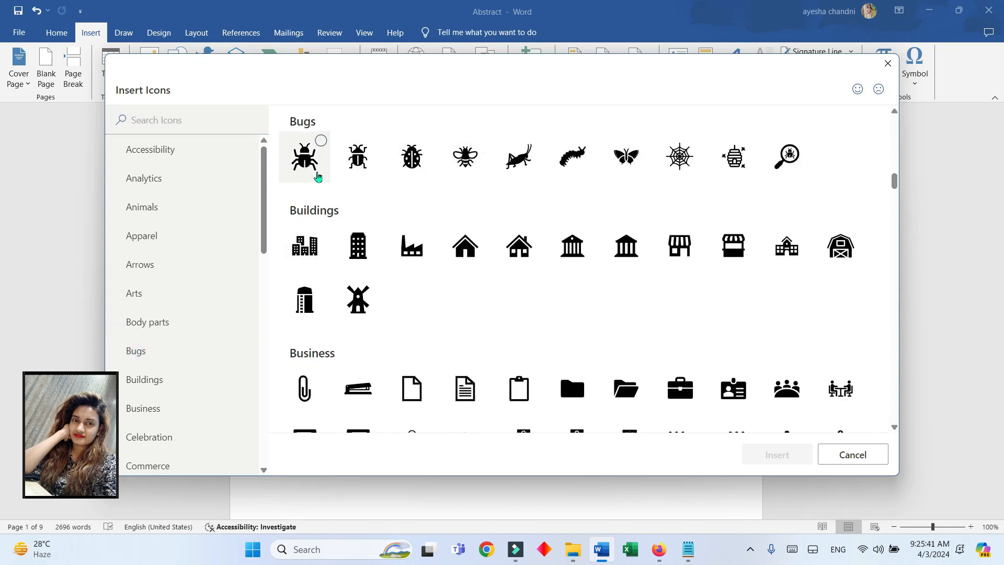
{"action": "left_click", "coordinate": [321, 142]}
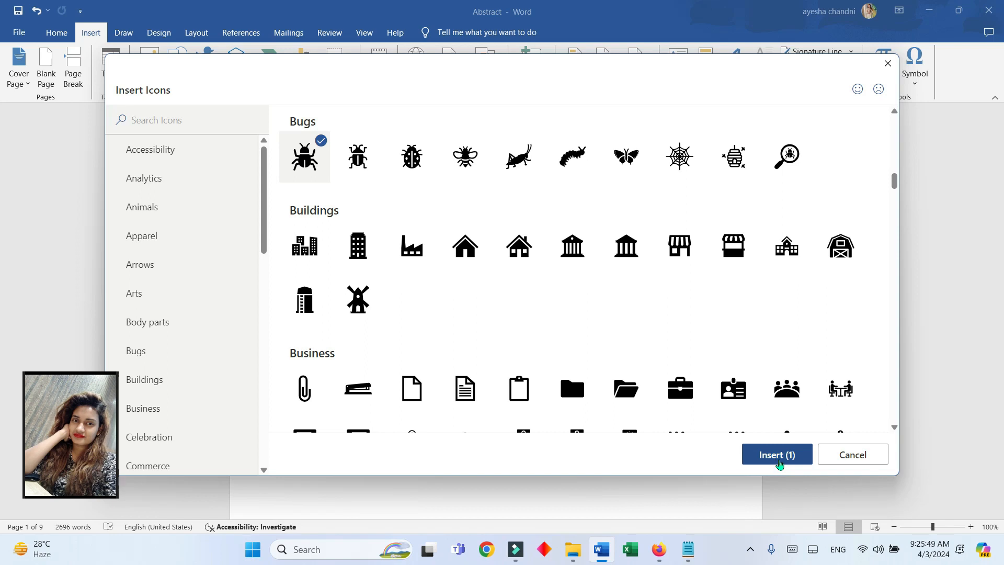
{"action": "left_click", "coordinate": [366, 165]}
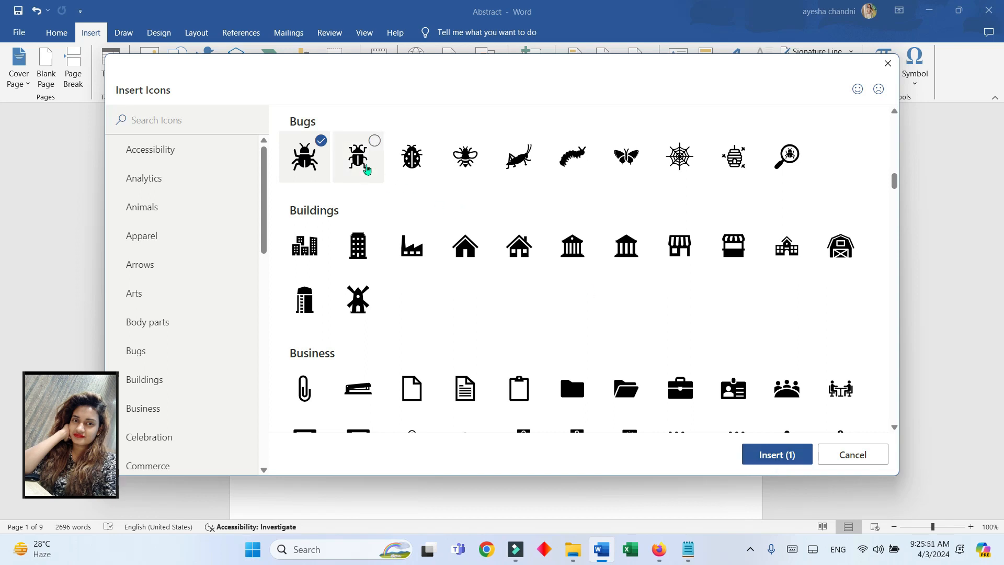
{"action": "left_click", "coordinate": [415, 166]}
{"action": "left_click", "coordinate": [467, 162]}
{"action": "left_click", "coordinate": [520, 165]}
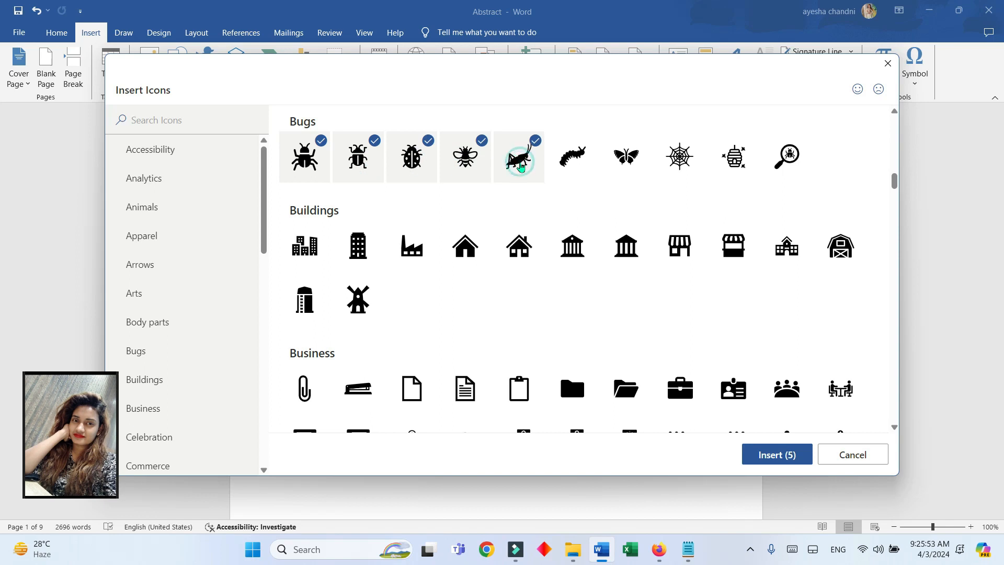
{"action": "left_click", "coordinate": [775, 455]}
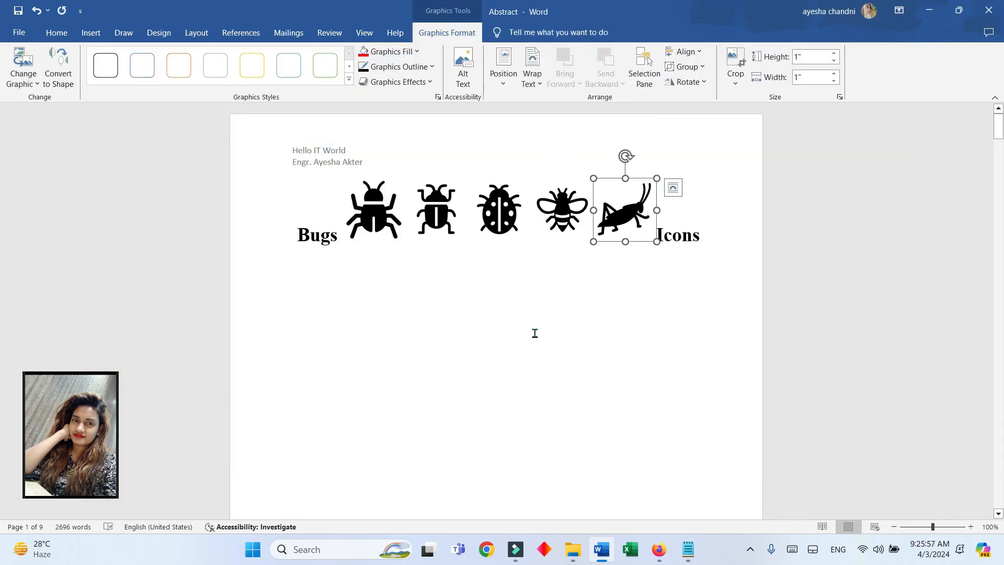
Step: Try to push the heading line with its bug icons down by adding two empty lines before it
{"action": "left_click", "coordinate": [340, 195]}
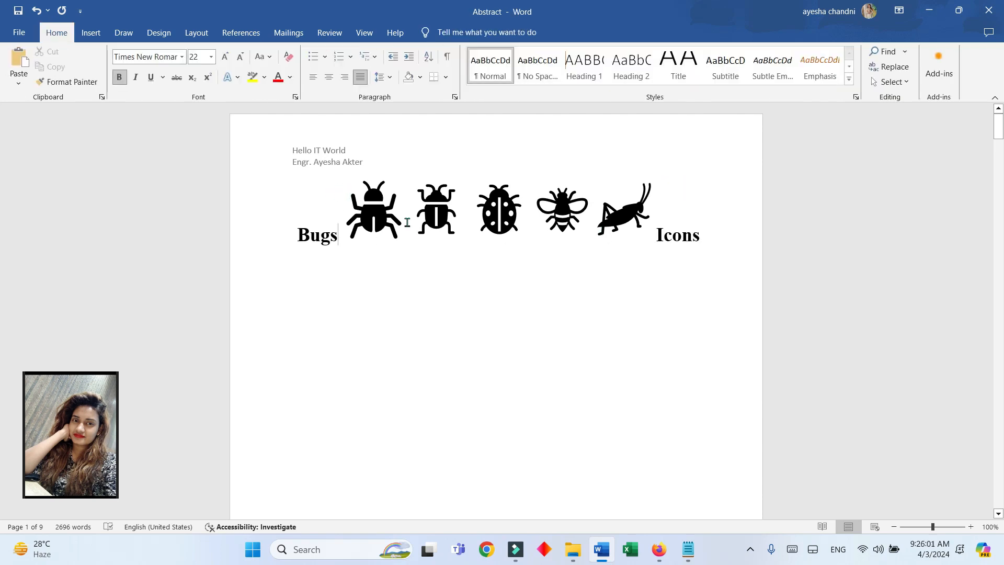
{"action": "left_click", "coordinate": [292, 236]}
{"action": "key", "text": "Return"}
{"action": "key", "text": "Return"}
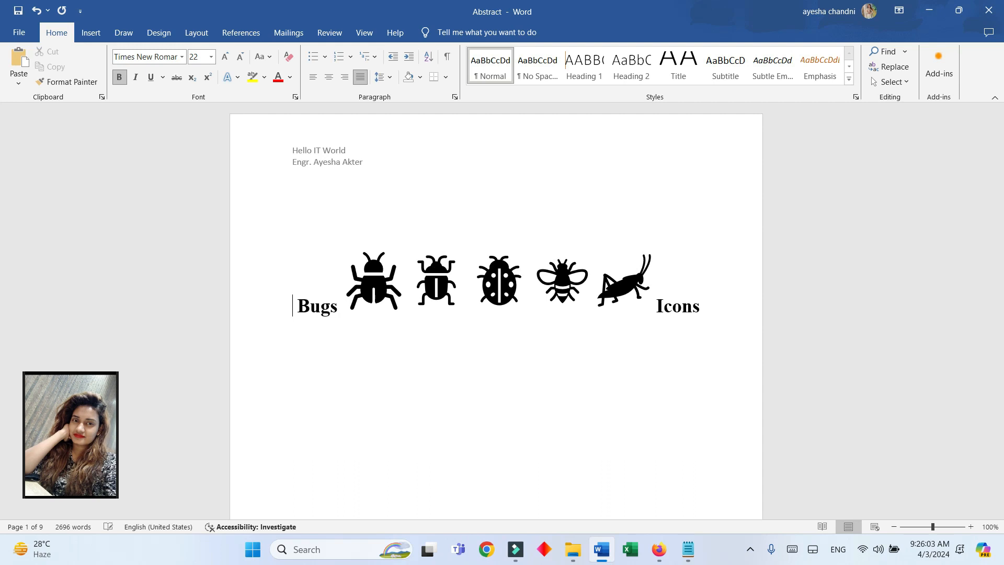
{"action": "left_click", "coordinate": [393, 301]}
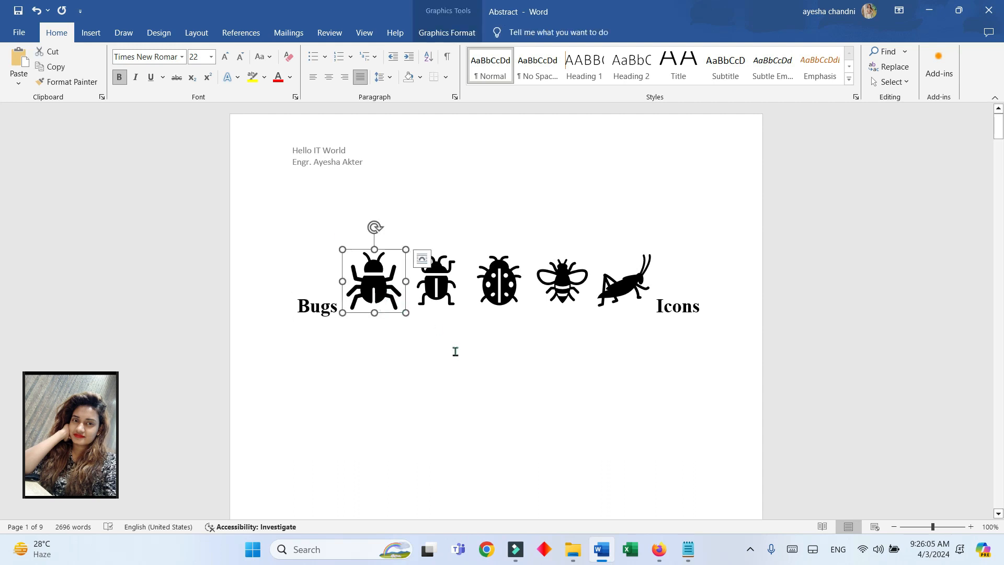
Step: Undo the added empty lines and the insertion of the five bug icons
{"action": "key", "text": "ctrl+z"}
{"action": "key", "text": "ctrl+z"}
{"action": "key", "text": "ctrl+z"}
Step: Insert the two beetle icons and the ladybug icon from the Bugs category on a new line below the heading
{"action": "left_click", "coordinate": [414, 197]}
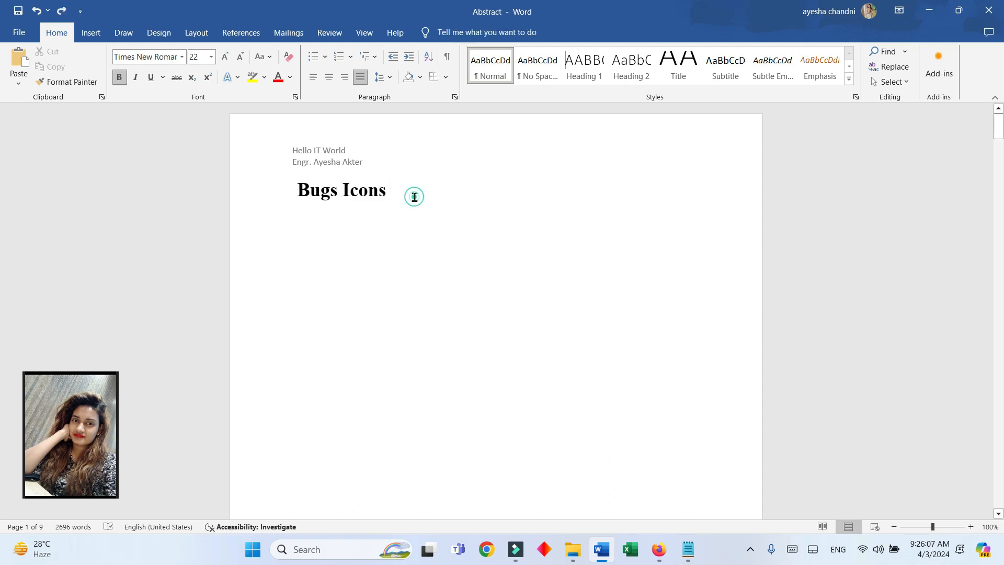
{"action": "key", "text": "Return"}
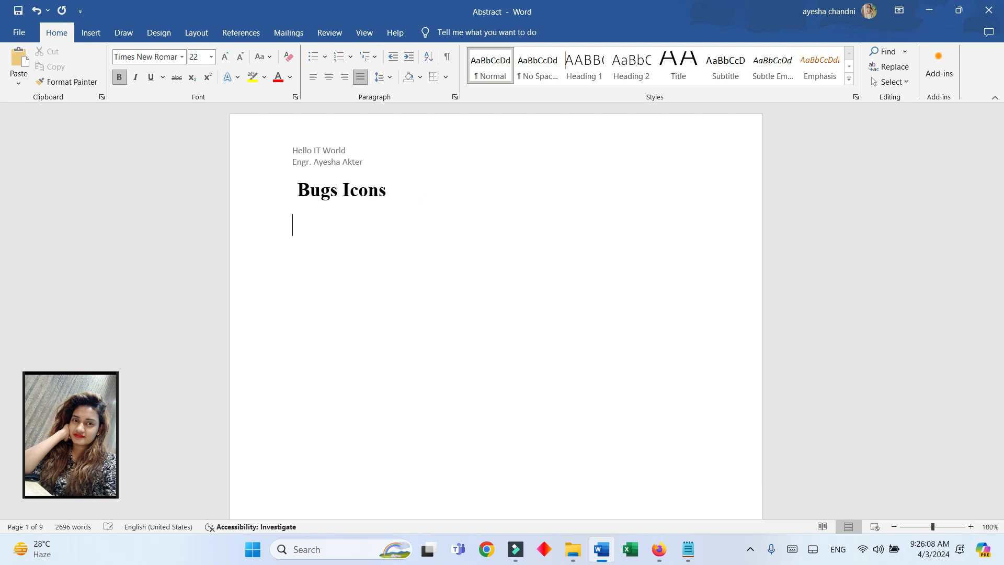
{"action": "left_click", "coordinate": [91, 33]}
{"action": "left_click", "coordinate": [208, 67]}
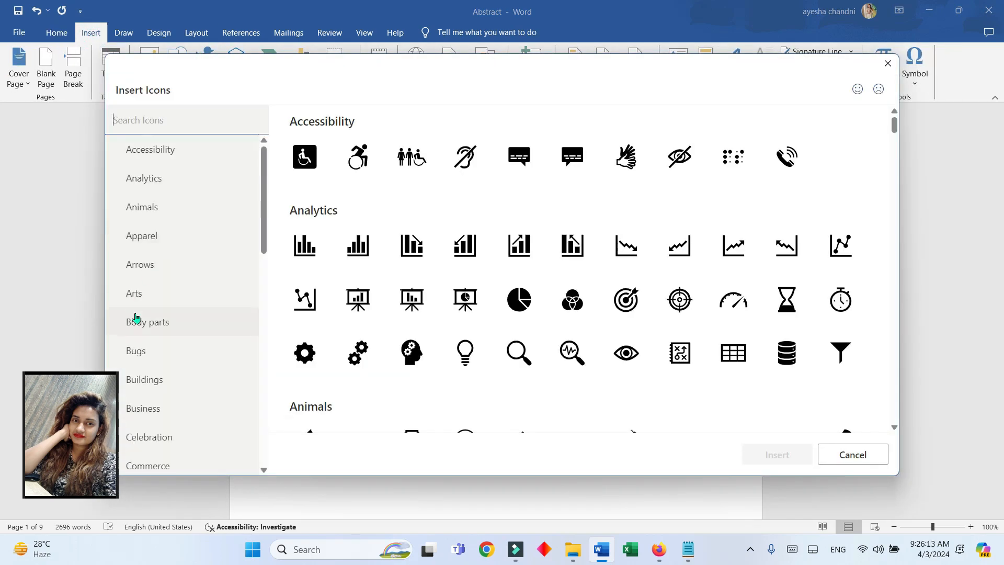
{"action": "left_click", "coordinate": [148, 350]}
{"action": "left_click", "coordinate": [309, 157]}
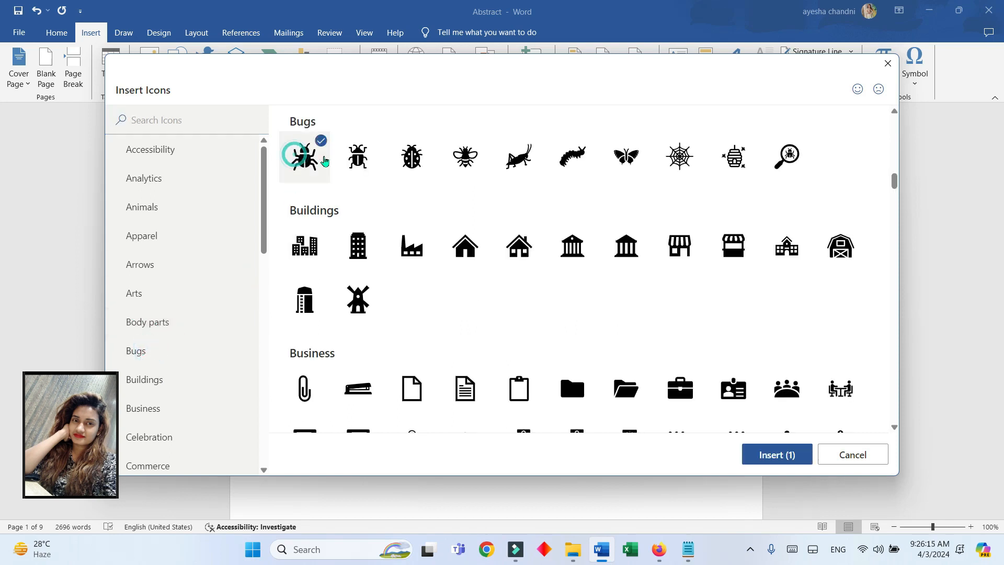
{"action": "left_click", "coordinate": [362, 158]}
{"action": "left_click", "coordinate": [421, 162]}
{"action": "left_click", "coordinate": [769, 453]}
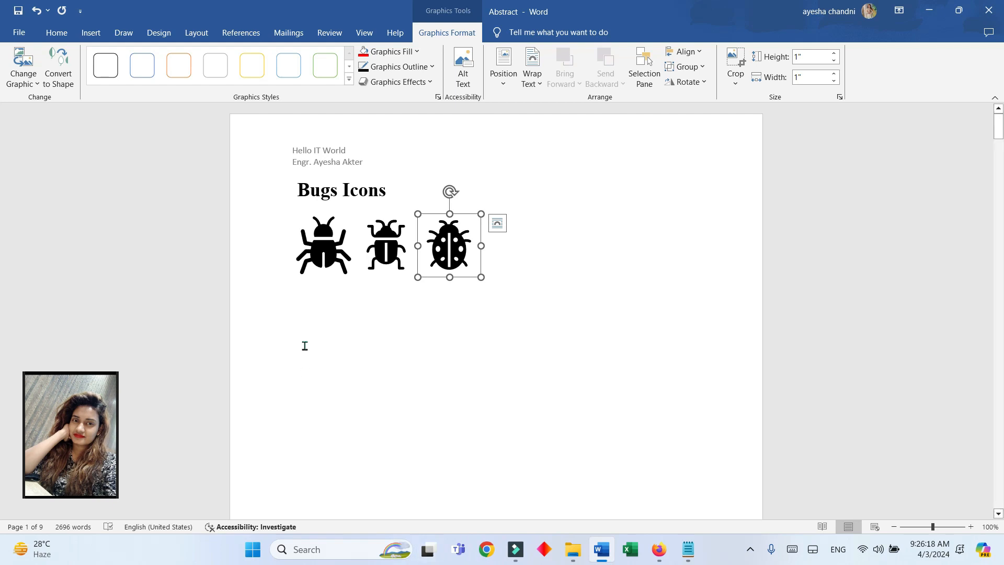
Step: Set the first beetle icon's text wrapping to Square and nudge the icon slightly below the heading
{"action": "left_click", "coordinate": [337, 251]}
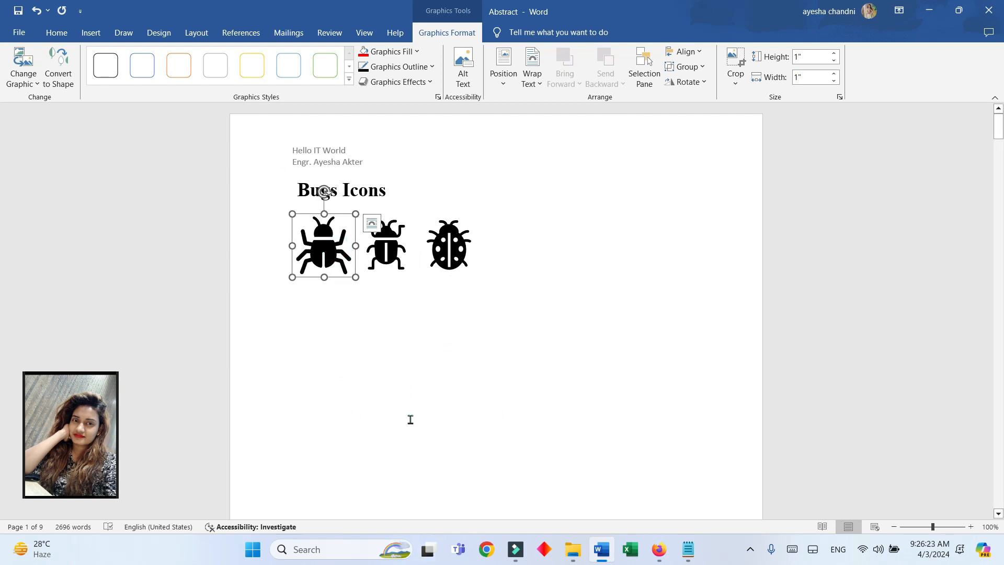
{"action": "left_click_drag", "start_coordinate": [355, 278], "coordinate": [356, 252]}
{"action": "left_click", "coordinate": [377, 228]}
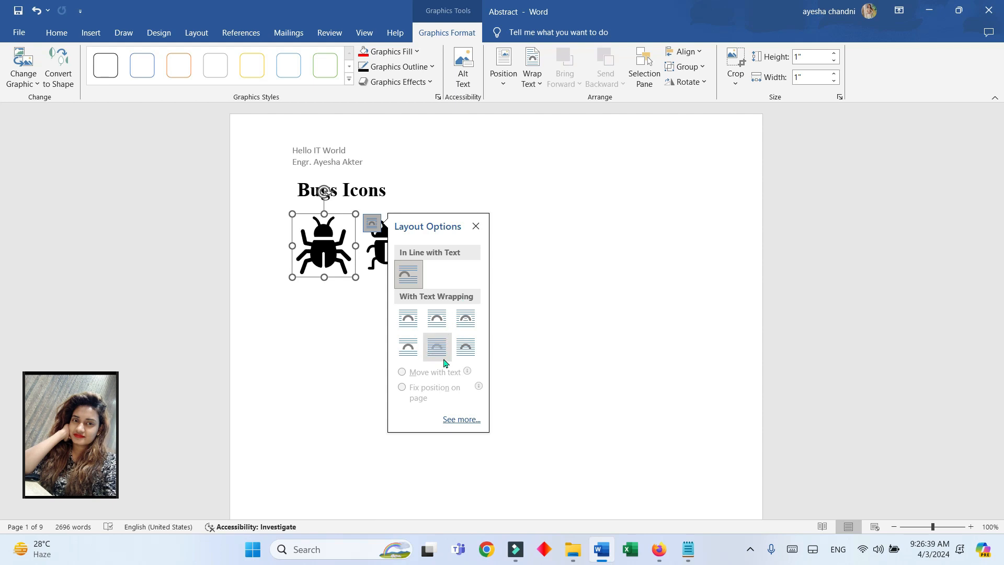
{"action": "left_click", "coordinate": [407, 324]}
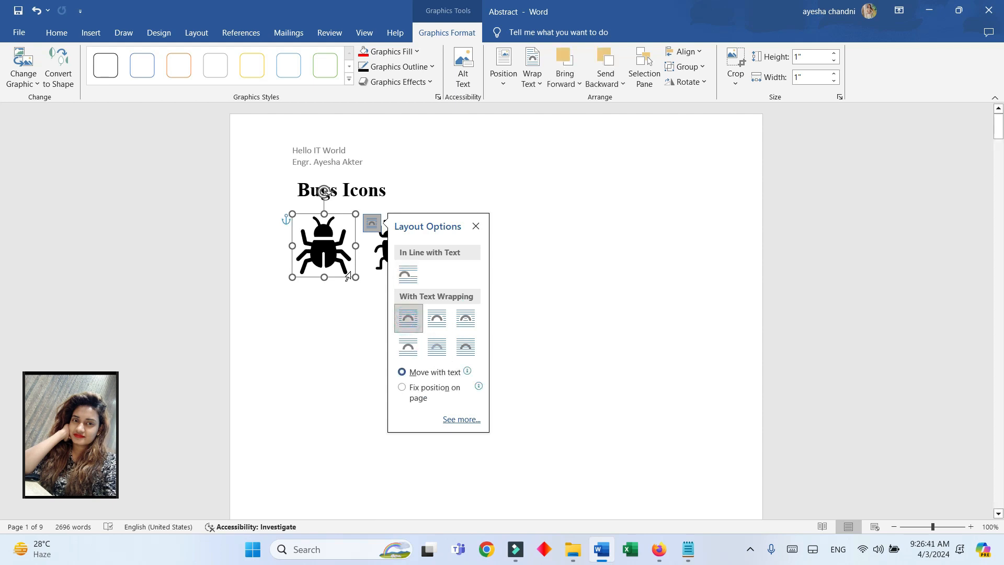
{"action": "mouse_move", "coordinate": [336, 250]}
{"action": "left_mouse_down"}
{"action": "mouse_move", "coordinate": [413, 208]}
{"action": "mouse_move", "coordinate": [356, 210]}
{"action": "mouse_move", "coordinate": [342, 265]}
{"action": "left_mouse_up"}
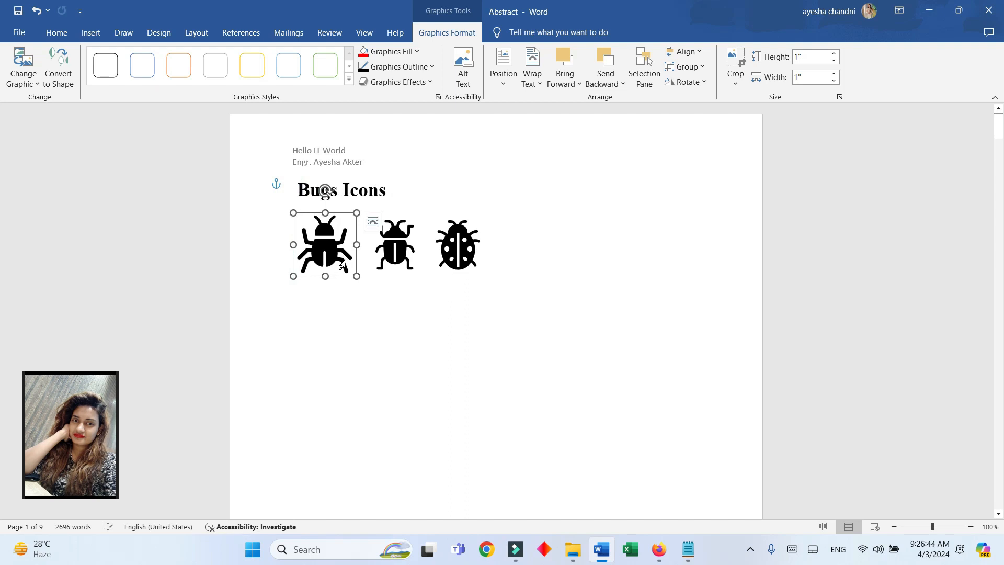
Step: Change the first beetle icon's text wrapping to Behind Text
{"action": "left_click", "coordinate": [373, 222]}
{"action": "left_click", "coordinate": [438, 345]}
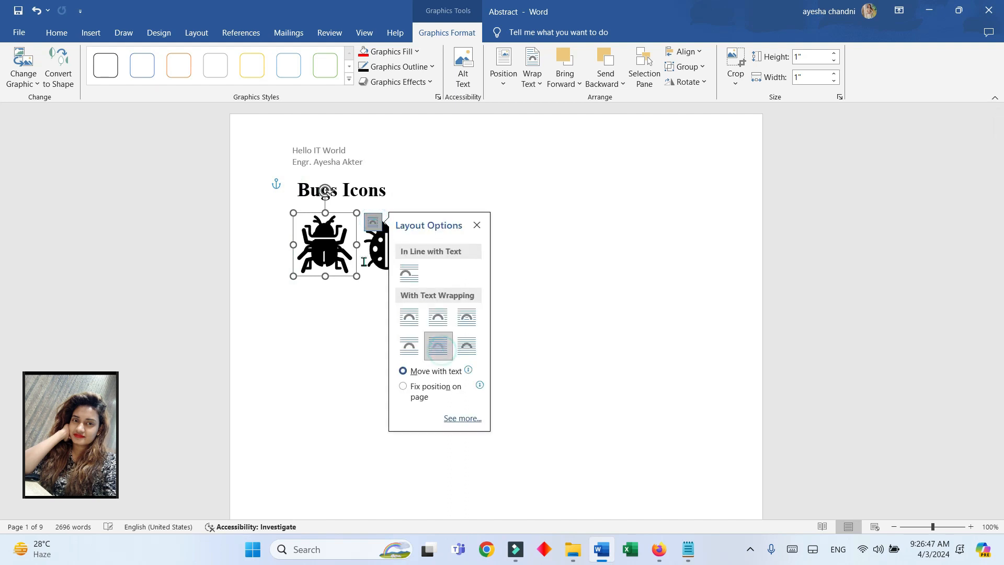
{"action": "left_click", "coordinate": [351, 332]}
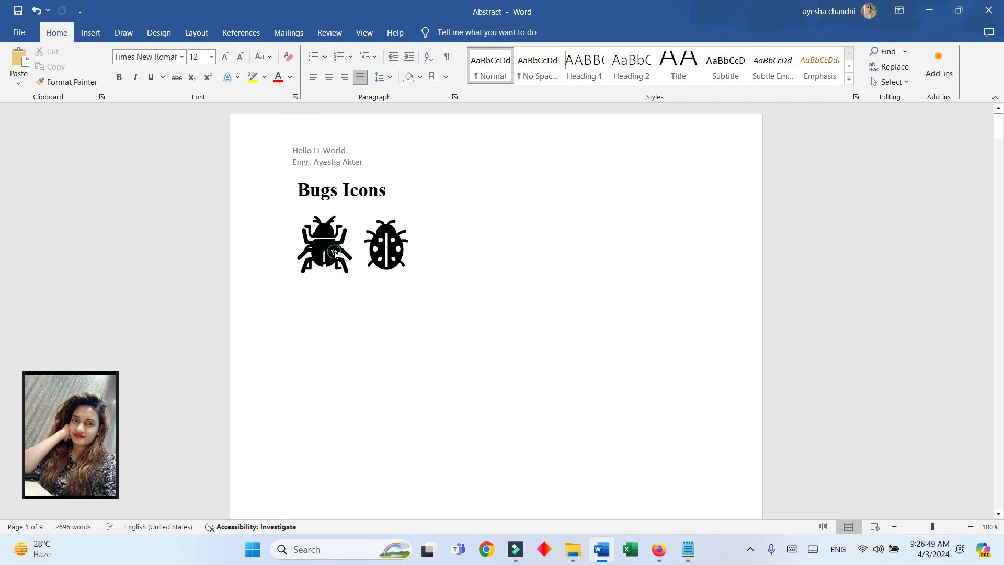
Step: Move the second beetle icon behind the ladybug icon in the line below the heading
{"action": "left_click", "coordinate": [334, 252]}
{"action": "left_click_drag", "start_coordinate": [334, 252], "coordinate": [465, 262]}
{"action": "left_click_drag", "start_coordinate": [387, 262], "coordinate": [426, 258]}
Step: Delete the ladybug icon and the second beetle icon that overlap the first beetle icon
{"action": "left_click", "coordinate": [329, 243]}
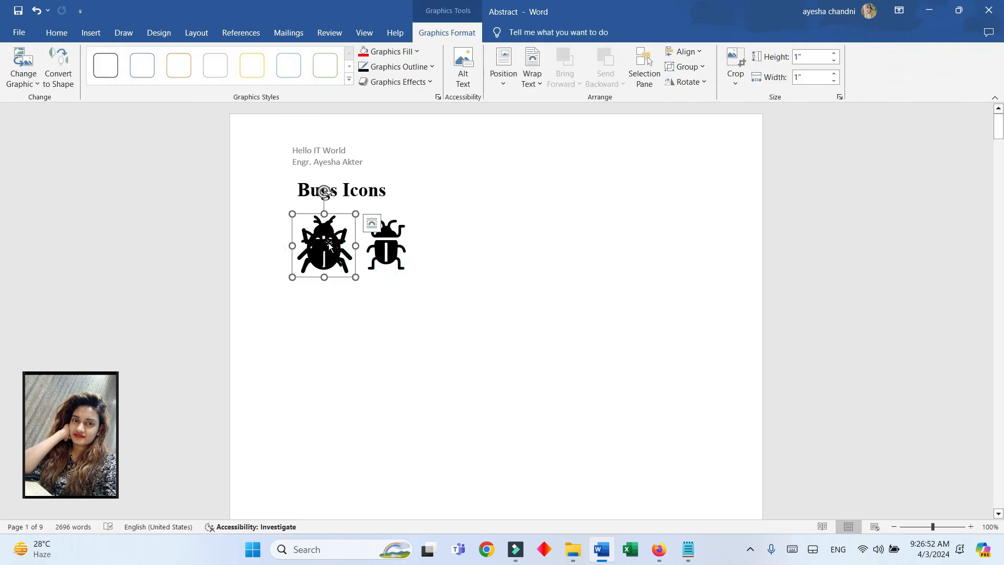
{"action": "key", "text": "ctrl+z"}
{"action": "left_click", "coordinate": [328, 248]}
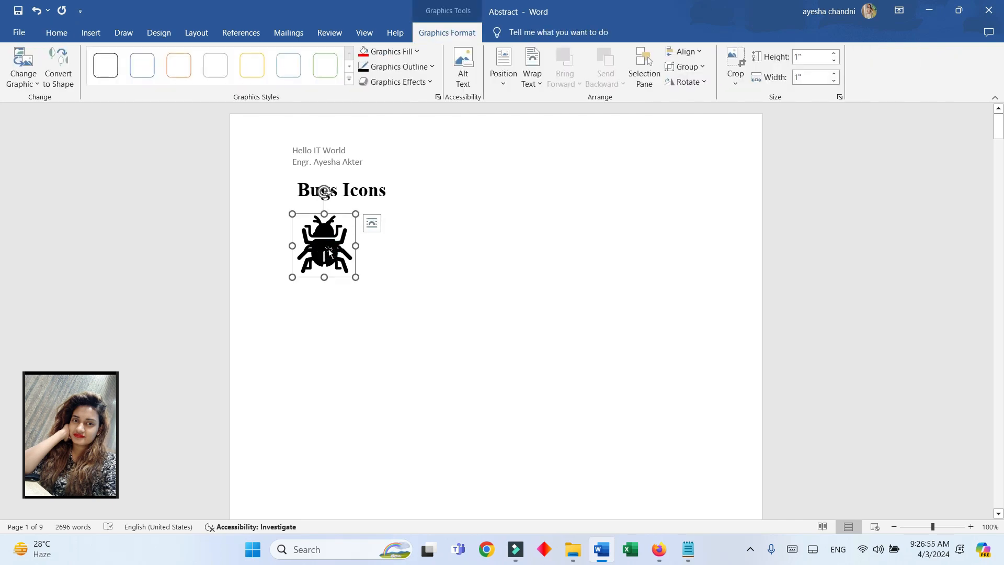
{"action": "key", "text": "ctrl+z"}
Step: Move the remaining beetle icon up so that it overlaps the "Bugs Icons" heading text
{"action": "left_click", "coordinate": [328, 249]}
{"action": "left_click_drag", "start_coordinate": [328, 249], "coordinate": [355, 205]}
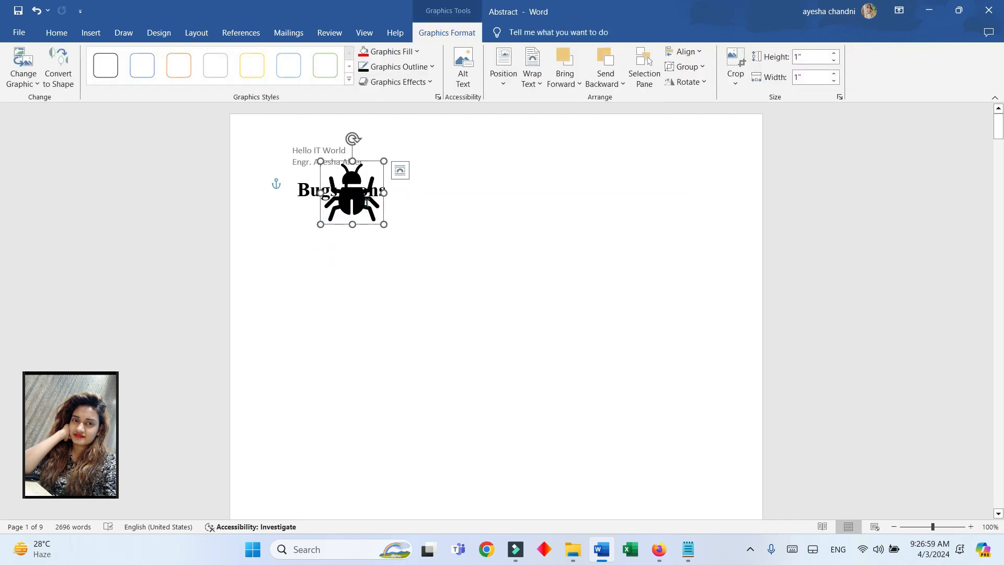
{"action": "left_click", "coordinate": [361, 202]}
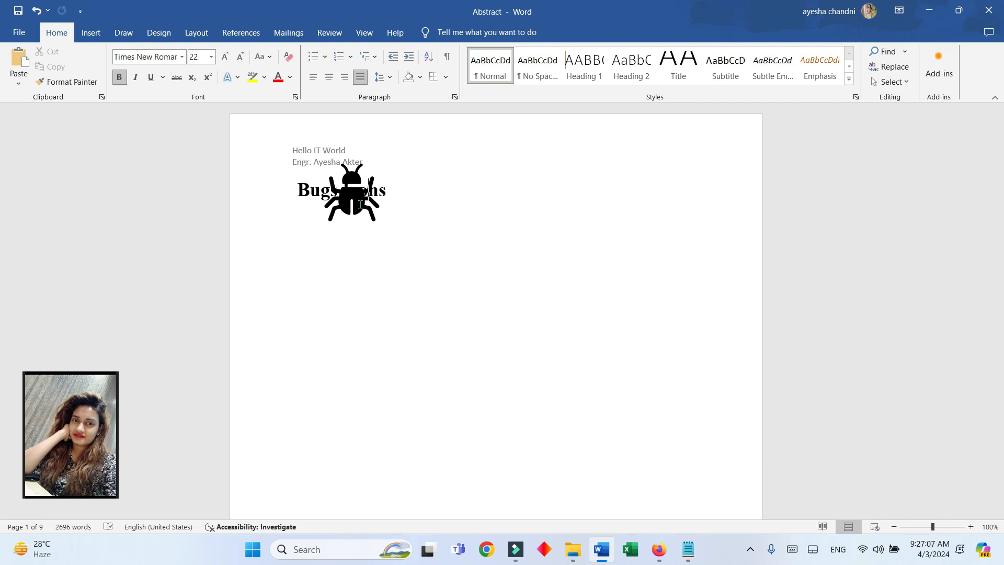
{"action": "left_click_drag", "start_coordinate": [358, 199], "coordinate": [364, 218]}
Step: Move the beetle icon off the heading text to the empty area below it, at the page's left margin
{"action": "left_click", "coordinate": [350, 225]}
{"action": "left_click", "coordinate": [351, 195]}
{"action": "left_click", "coordinate": [351, 195]}
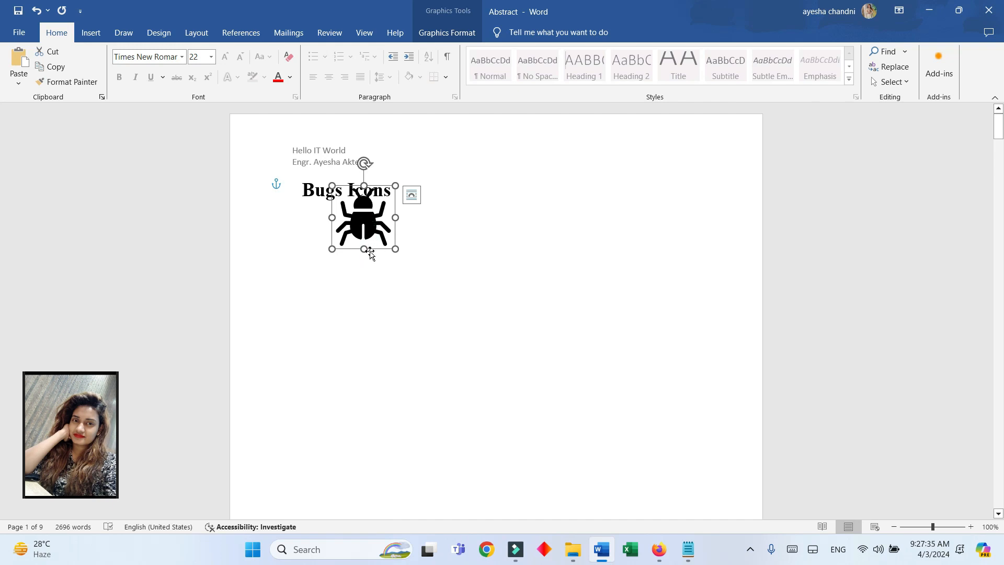
{"action": "left_click_drag", "start_coordinate": [370, 253], "coordinate": [325, 300]}
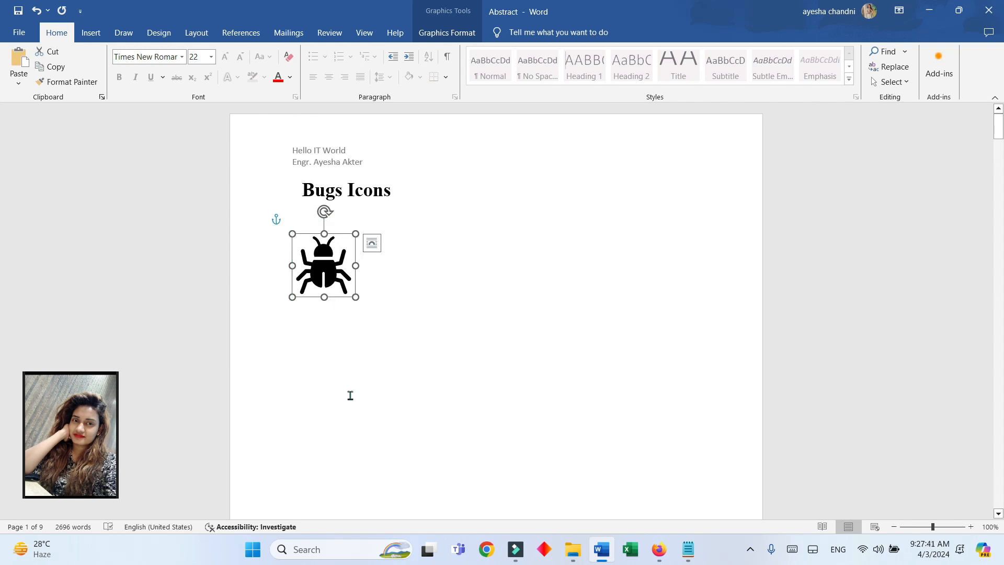
Step: Give the beetle icon a red fill and a black outline
{"action": "left_click", "coordinate": [449, 33]}
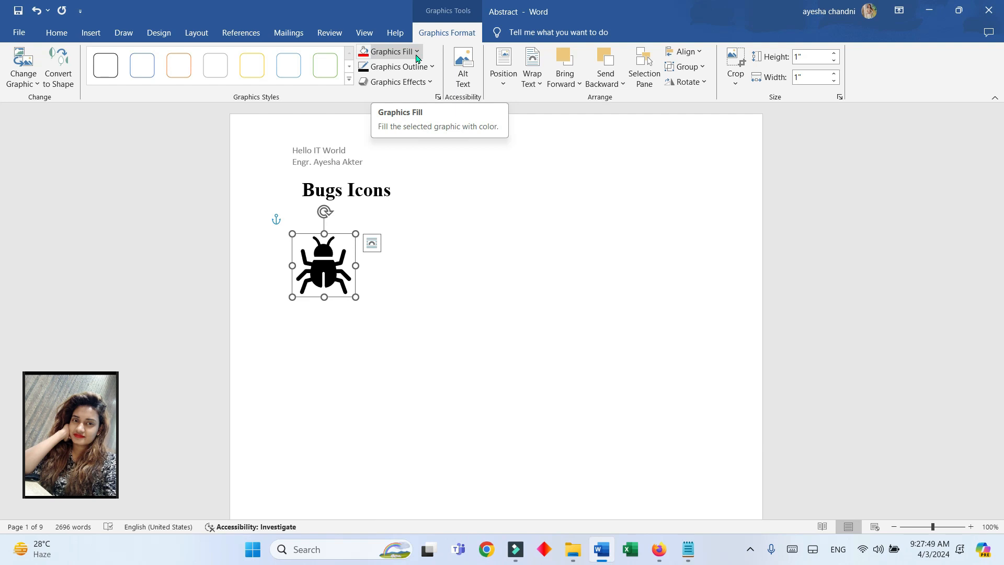
{"action": "left_click", "coordinate": [416, 51]}
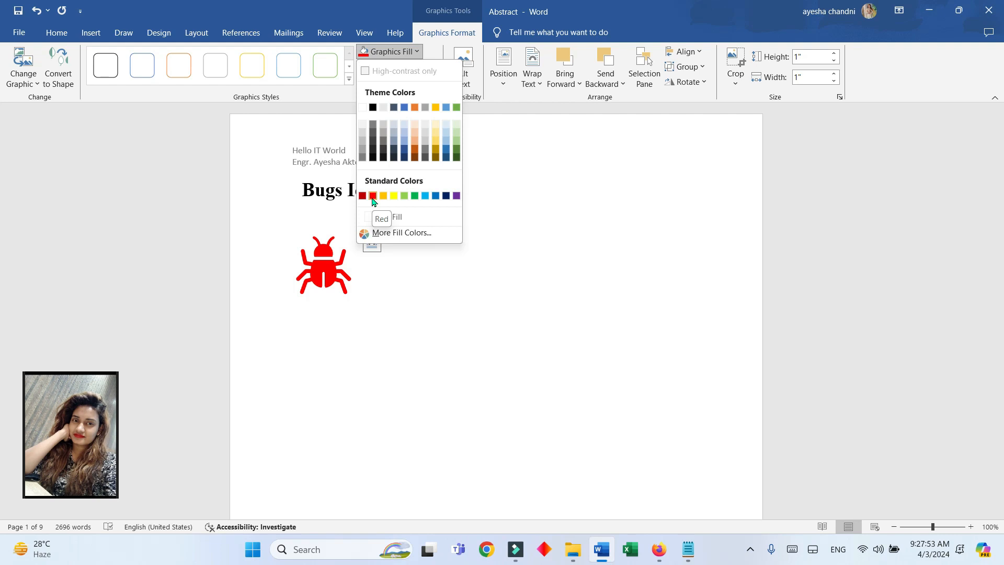
{"action": "left_click", "coordinate": [373, 196]}
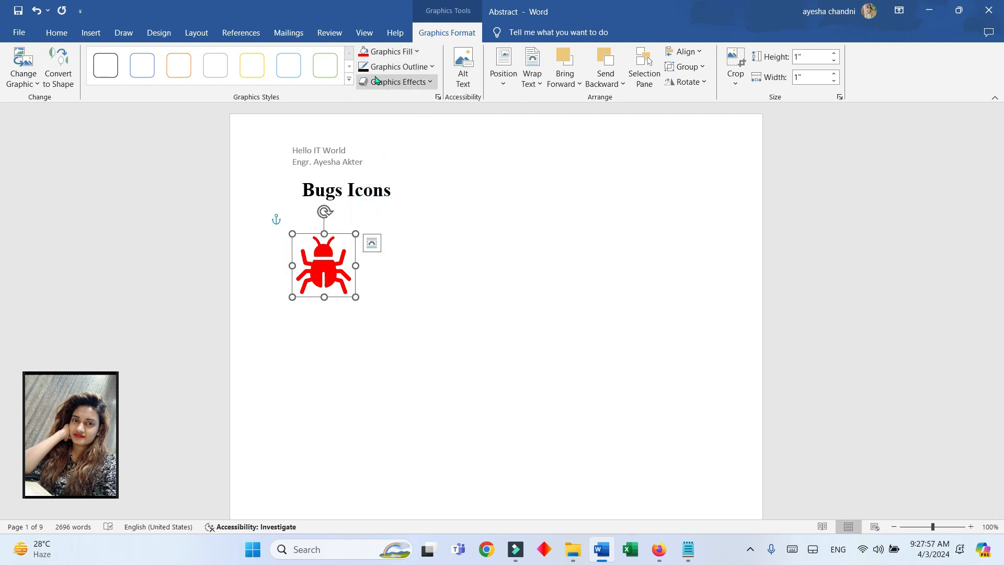
{"action": "left_click", "coordinate": [432, 68]}
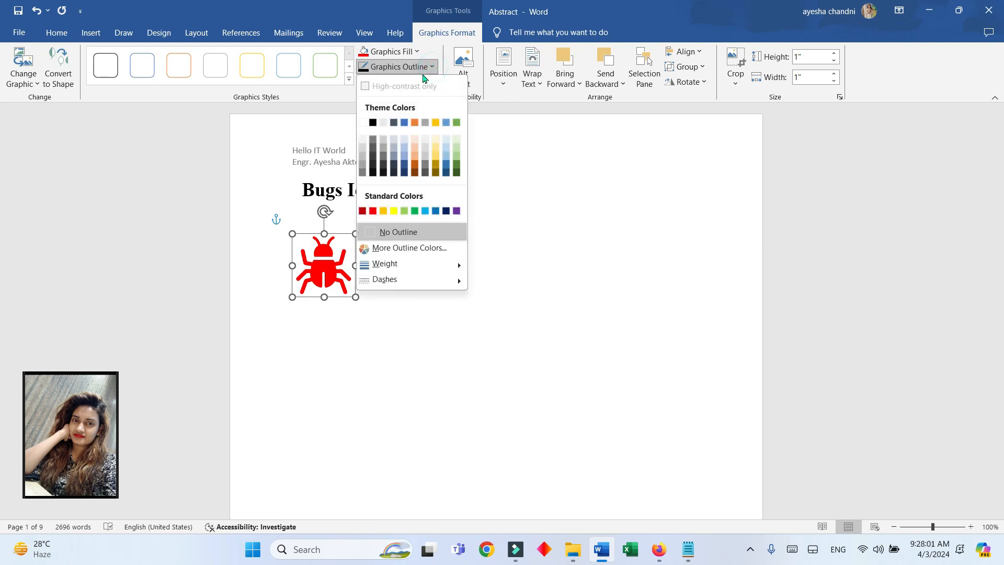
{"action": "left_click", "coordinate": [373, 123]}
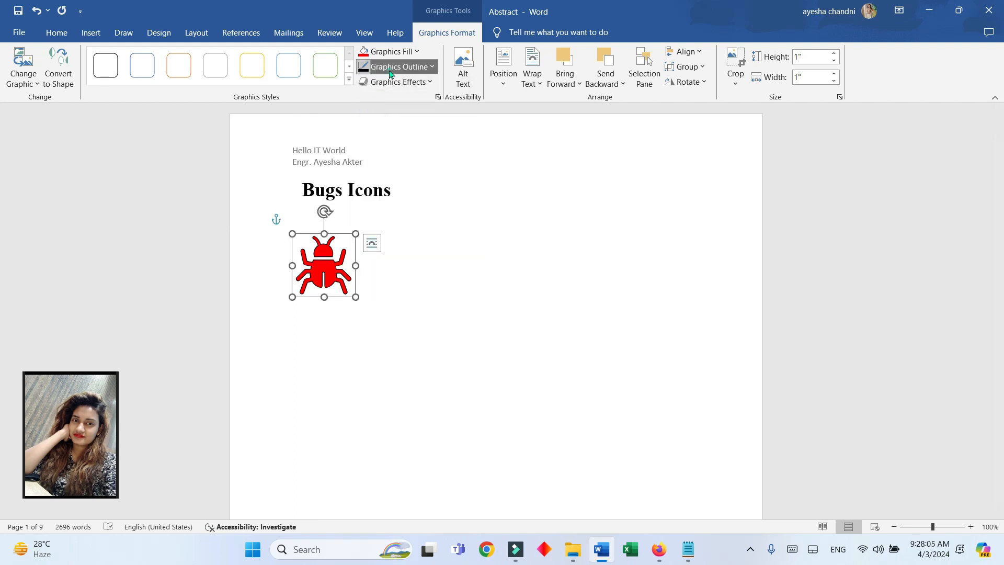
Step: Open the detailed line formatting settings for the beetle icon's outline weight
{"action": "left_click", "coordinate": [389, 67]}
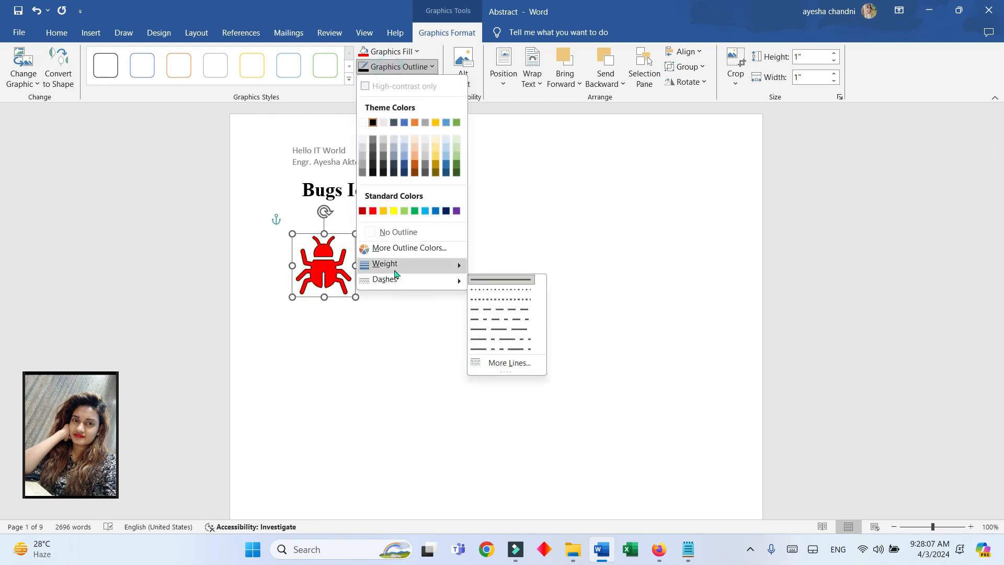
{"action": "mouse_move", "coordinate": [399, 271]}
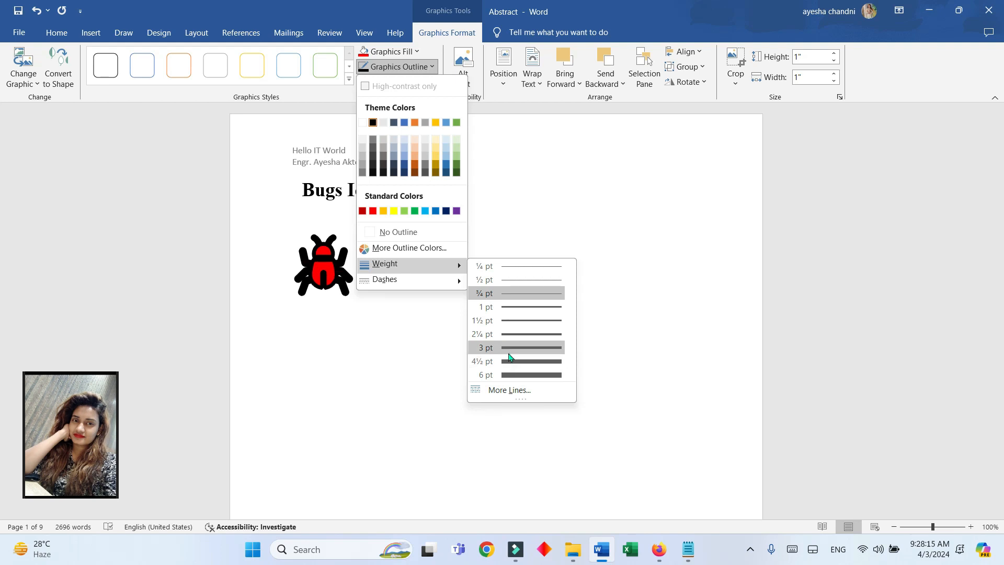
{"action": "left_click", "coordinate": [506, 391]}
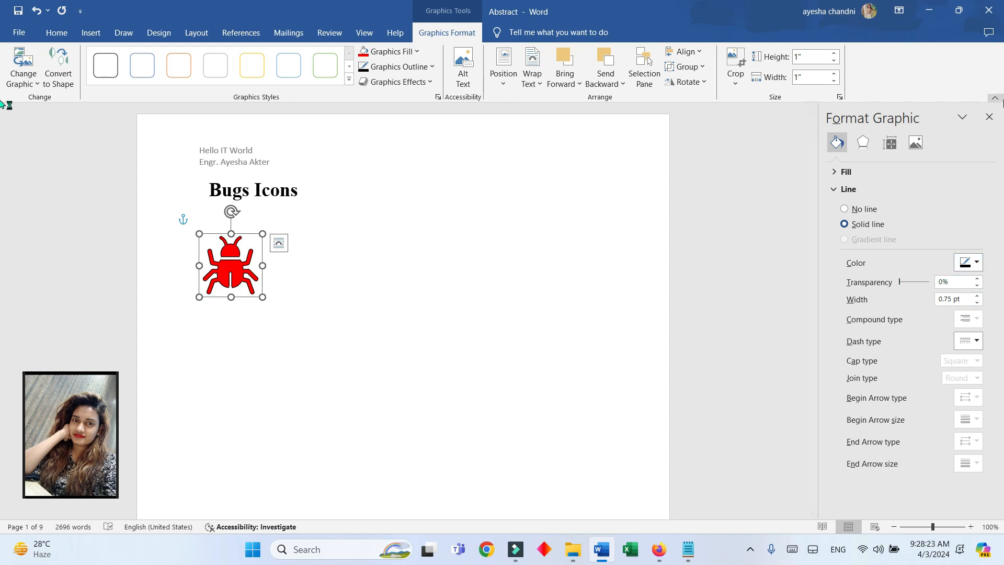
Step: Close the detailed line formatting settings and deselect the beetle icon
{"action": "left_click", "coordinate": [989, 117]}
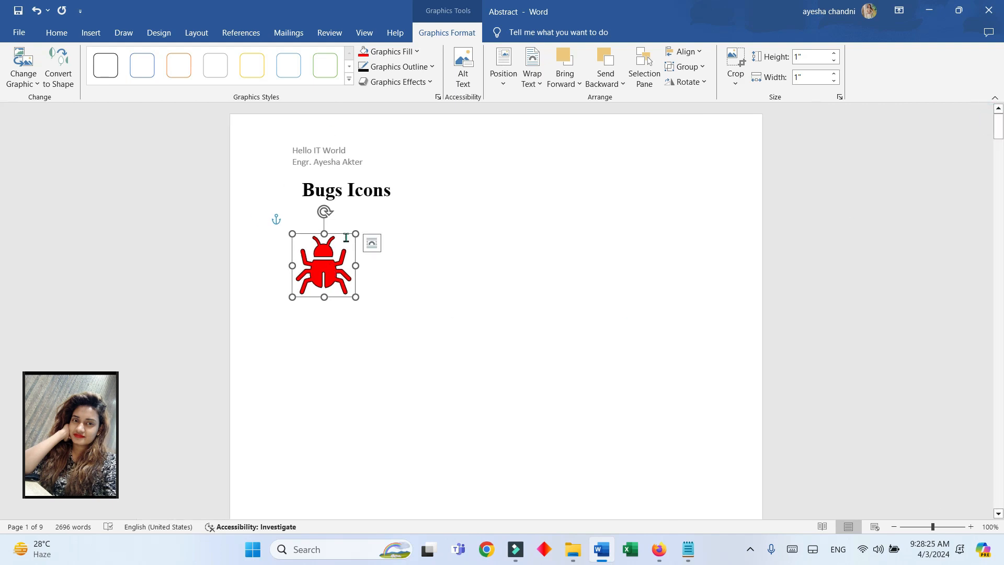
{"action": "left_click", "coordinate": [361, 225]}
{"action": "left_click", "coordinate": [104, 36]}
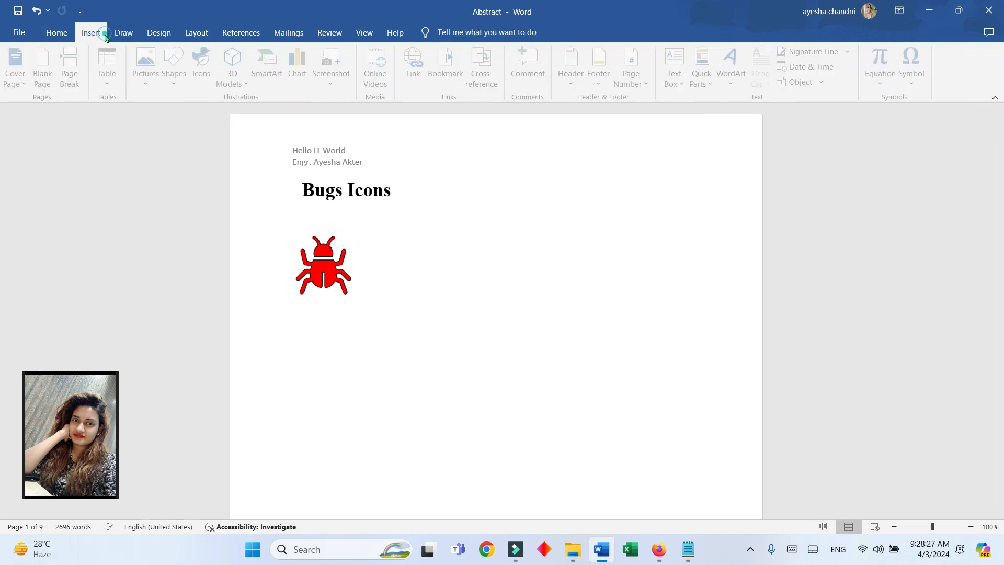
{"action": "left_click", "coordinate": [165, 34]}
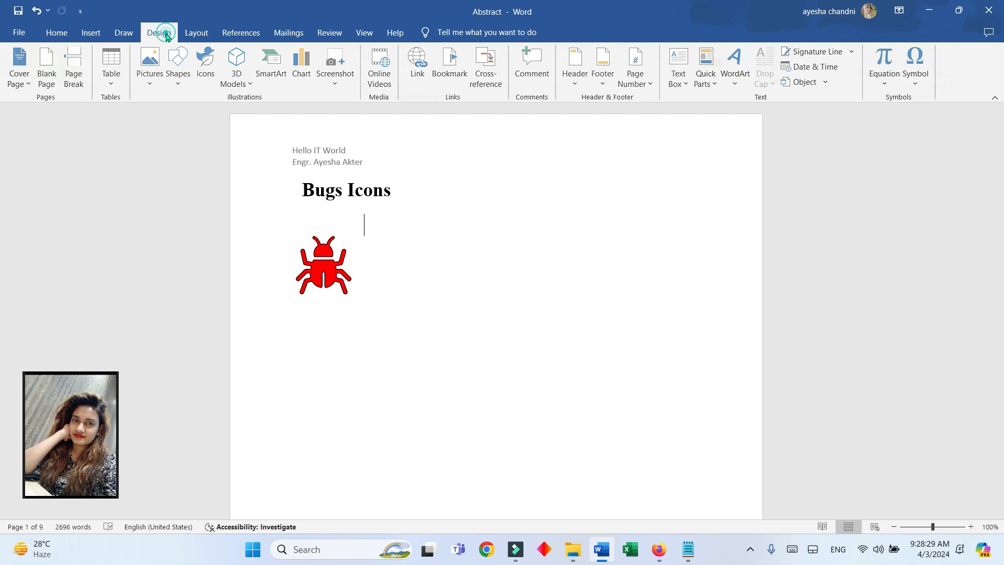
Step: Give the red beetle icon below the heading a much heavier black outline weight
{"action": "left_click", "coordinate": [322, 264]}
{"action": "left_click", "coordinate": [459, 33]}
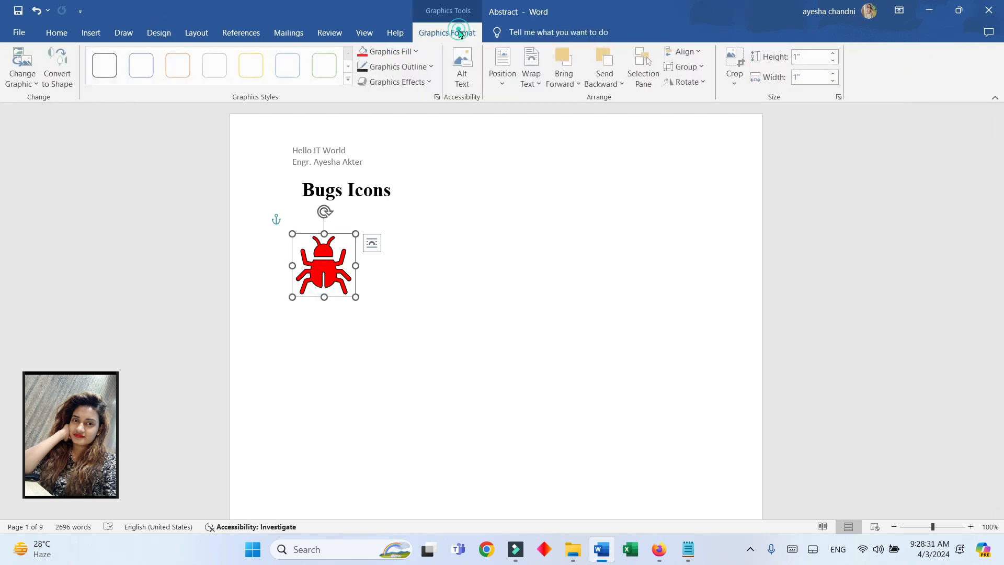
{"action": "left_click", "coordinate": [428, 66]}
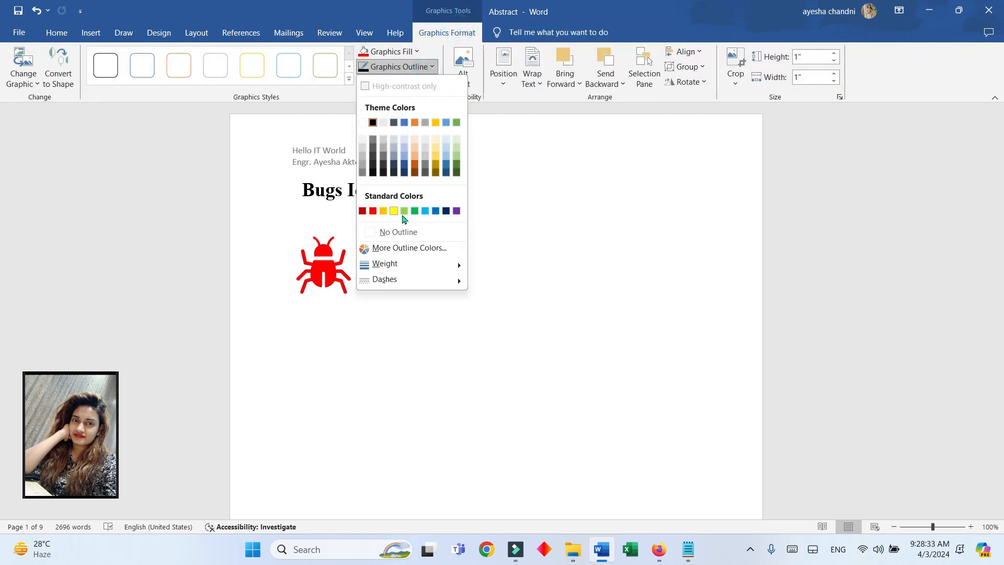
{"action": "left_click", "coordinate": [502, 358]}
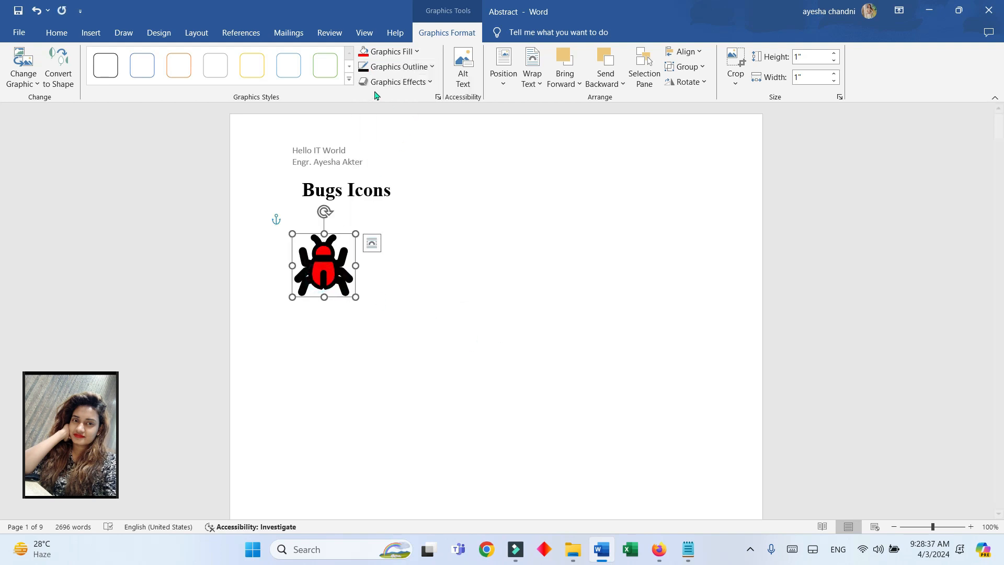
Step: Apply a Perspective 3-D Rotation effect to the beetle icon, using the fourth preset in that group's second row
{"action": "left_click", "coordinate": [430, 85]}
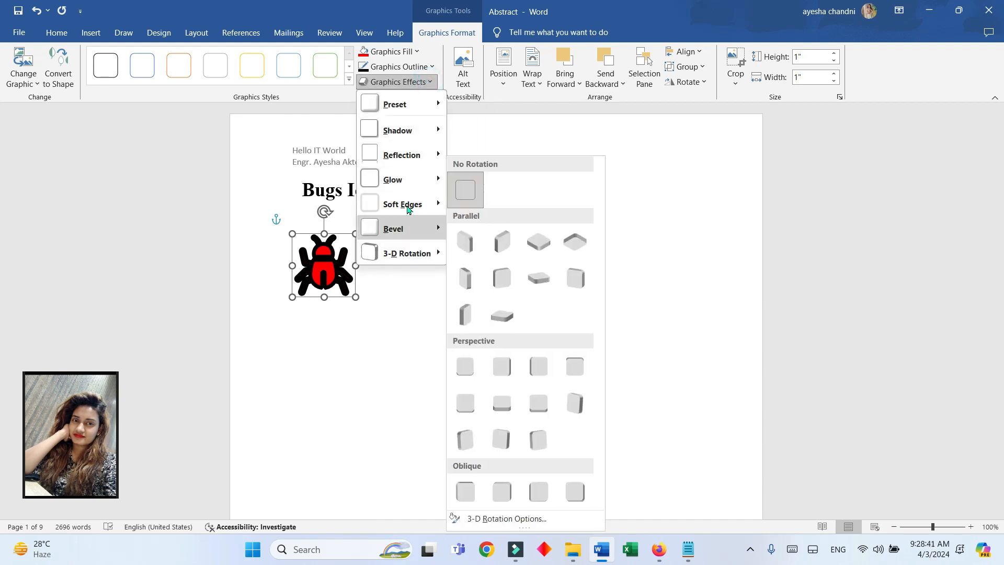
{"action": "mouse_move", "coordinate": [437, 101]}
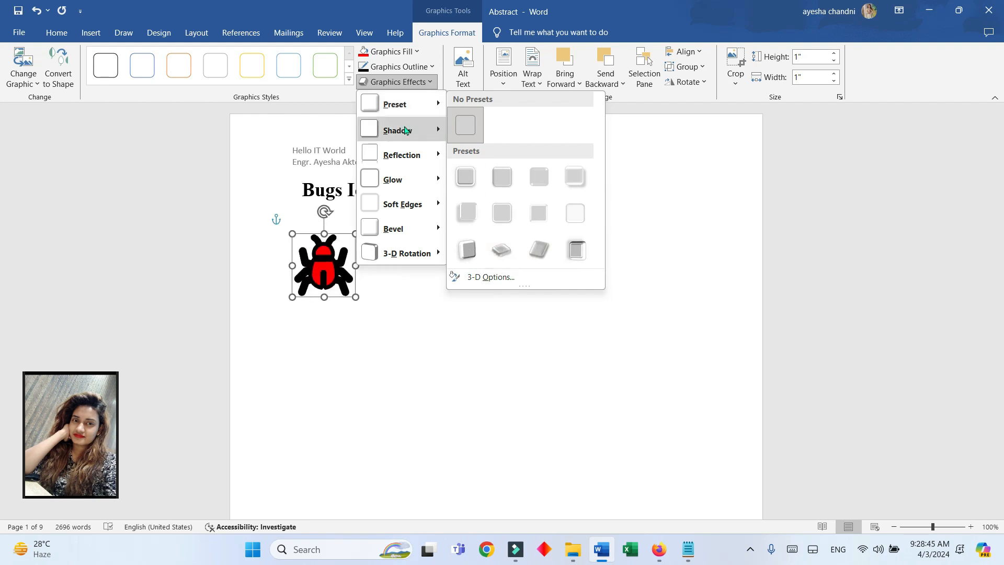
{"action": "mouse_move", "coordinate": [406, 130]}
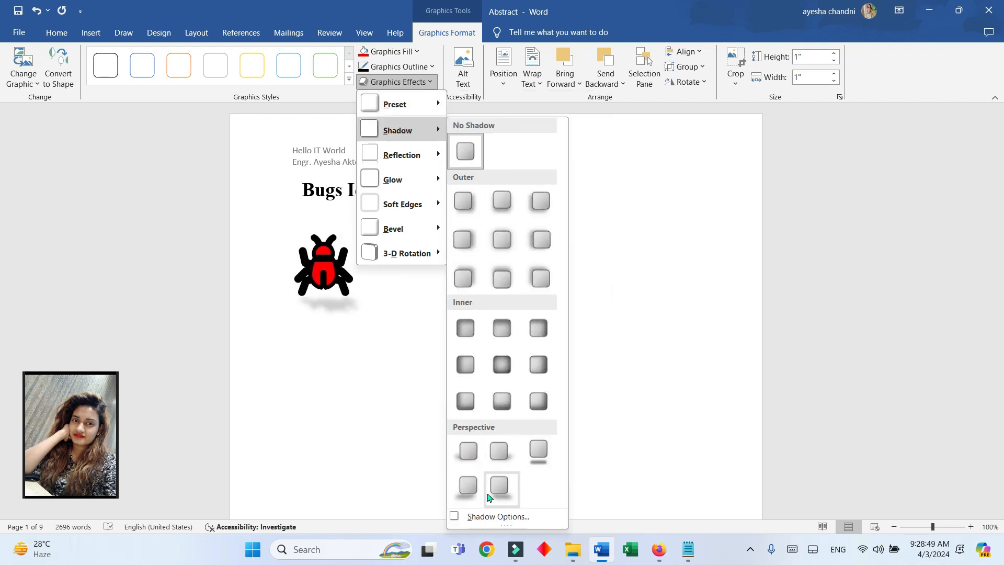
{"action": "mouse_move", "coordinate": [414, 162]}
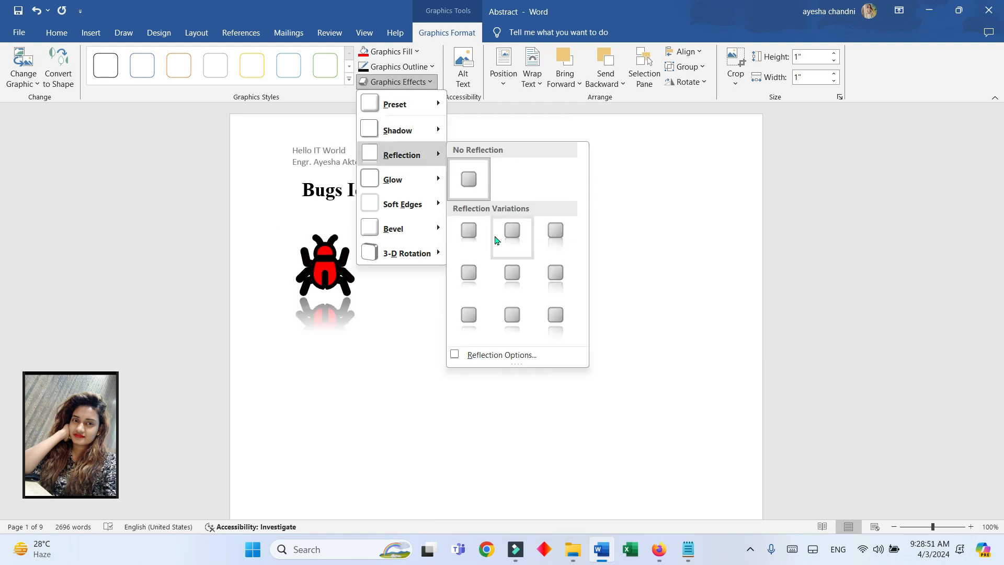
{"action": "mouse_move", "coordinate": [405, 179]}
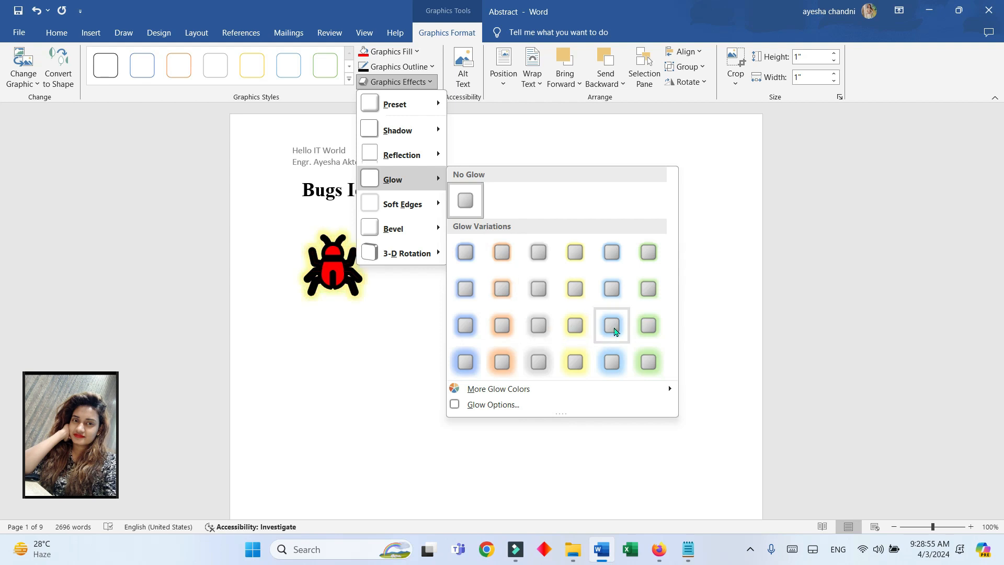
{"action": "mouse_move", "coordinate": [415, 208]}
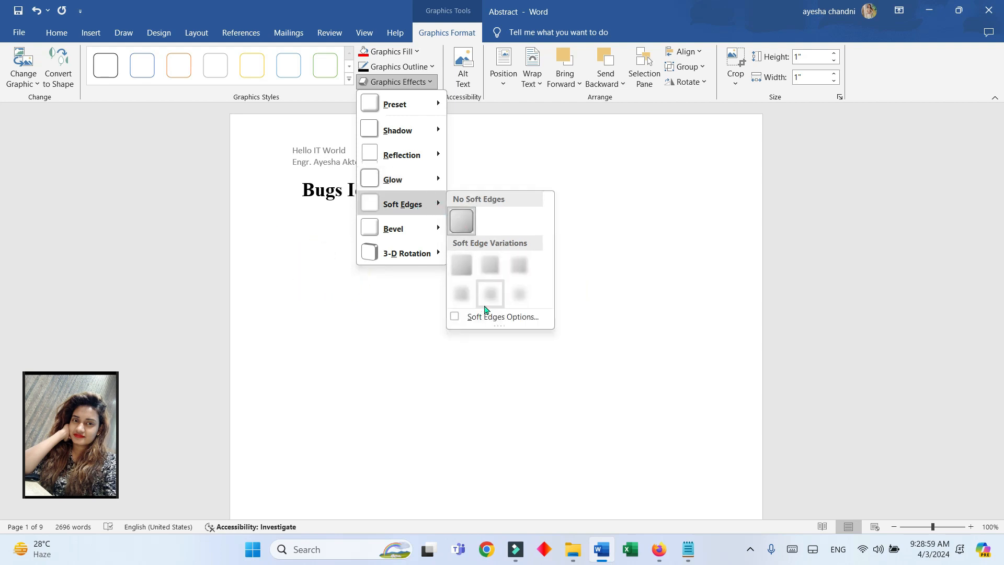
{"action": "mouse_move", "coordinate": [415, 230]}
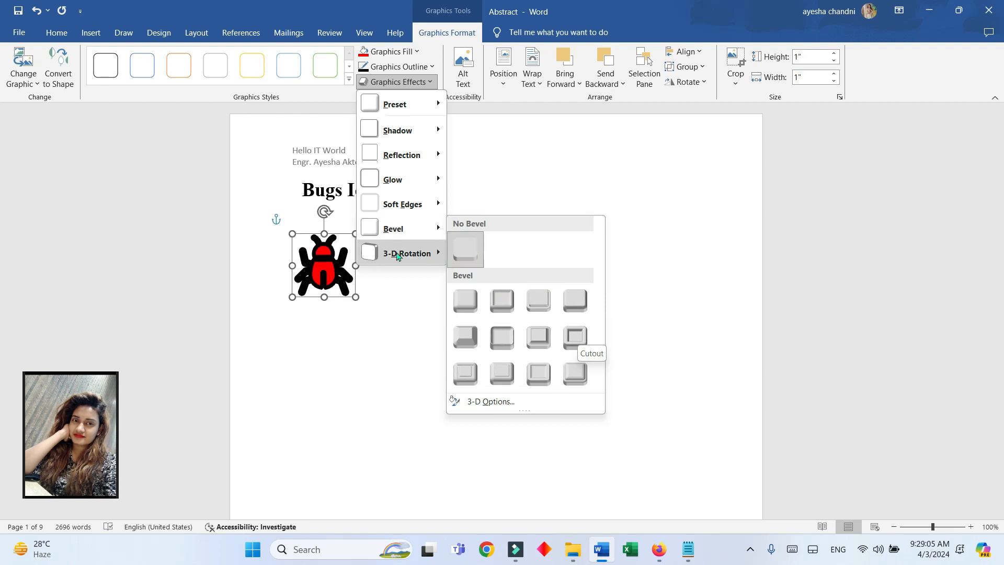
{"action": "mouse_move", "coordinate": [406, 256]}
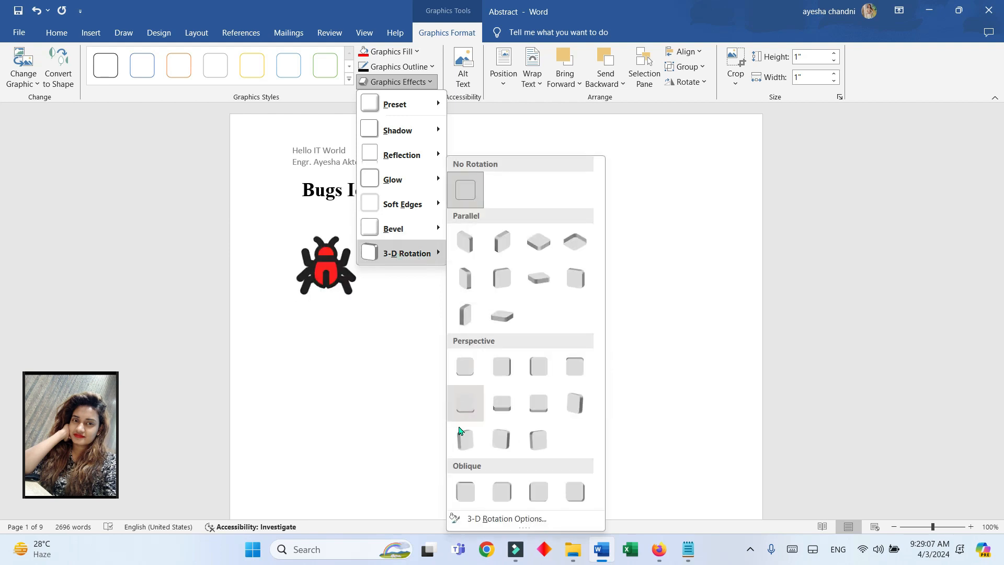
{"action": "left_click", "coordinate": [575, 404]}
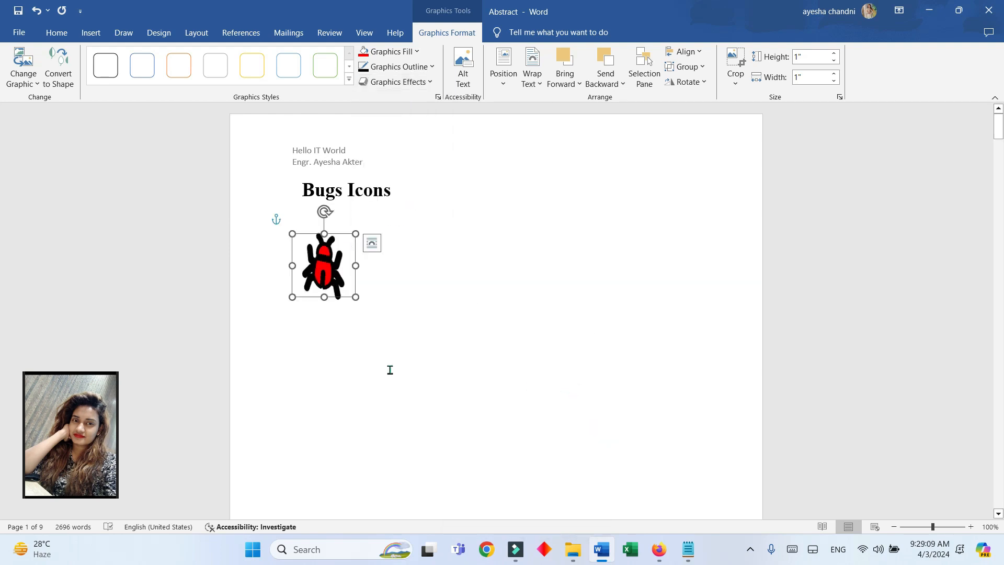